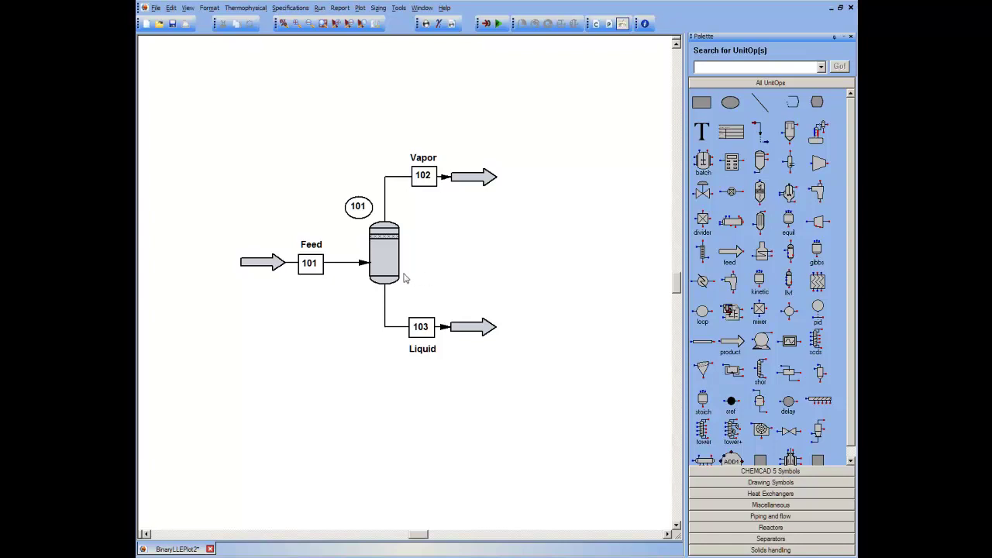
- Choose UNIFAC LLE as the global K-value model in Thermodynamic Settings
mouse_move(350, 266)
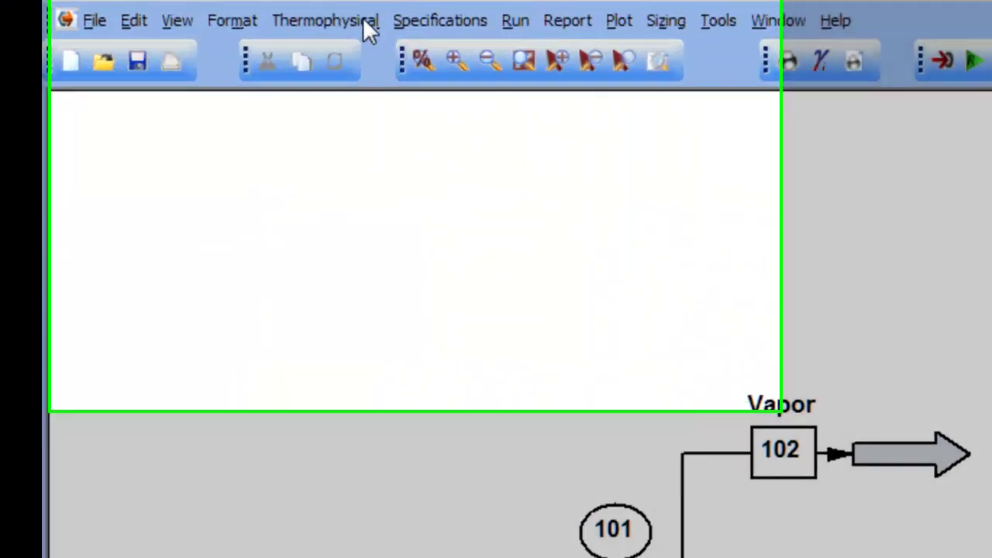
click(262, 9)
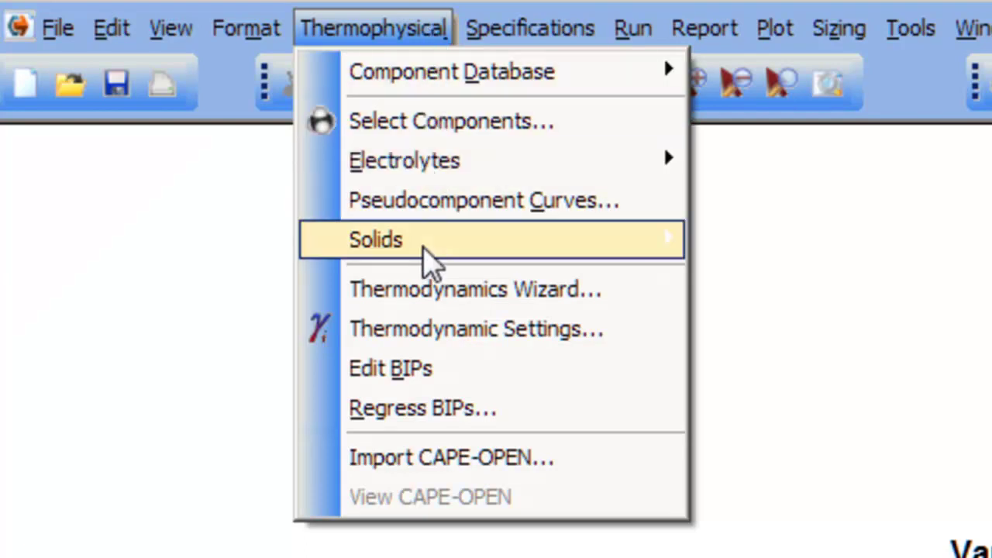
click(422, 333)
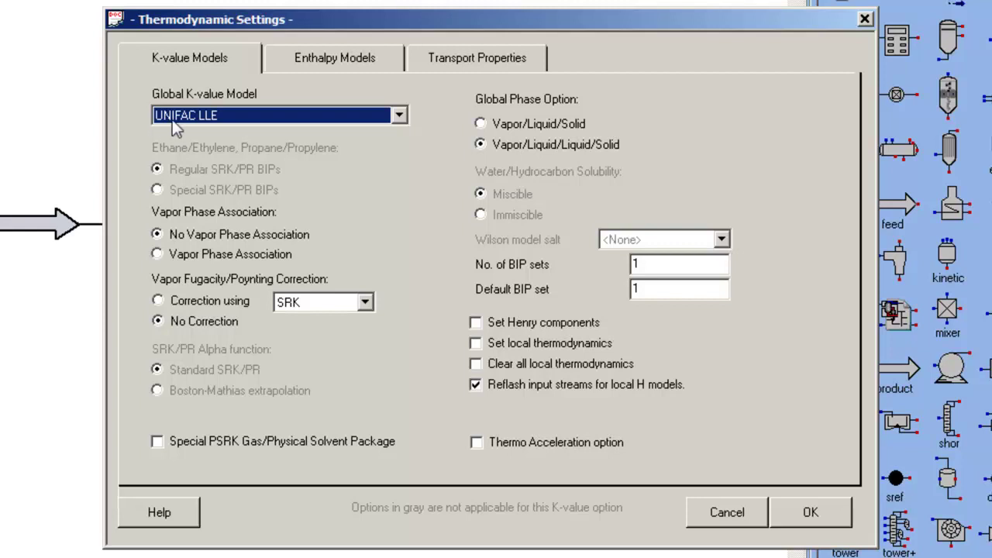
click(400, 116)
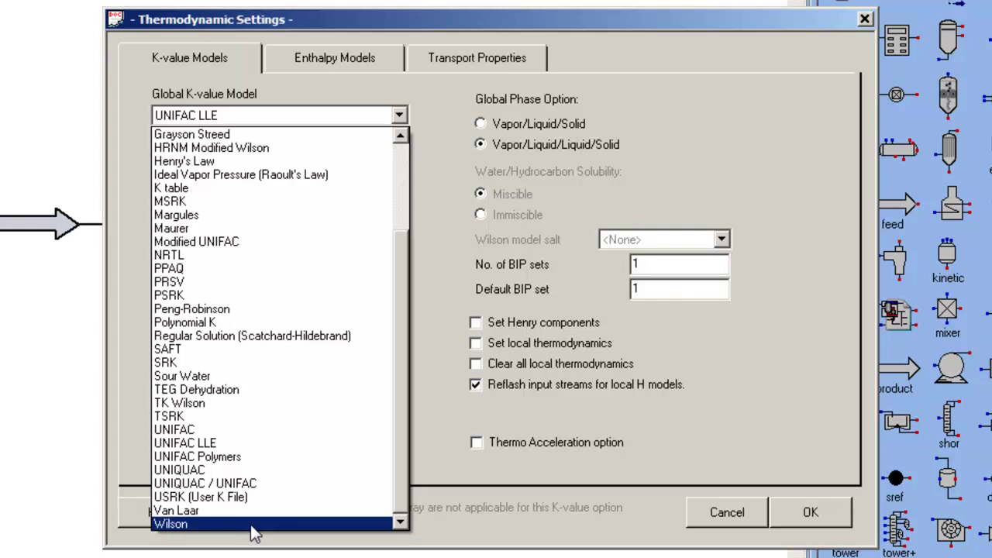
click(245, 448)
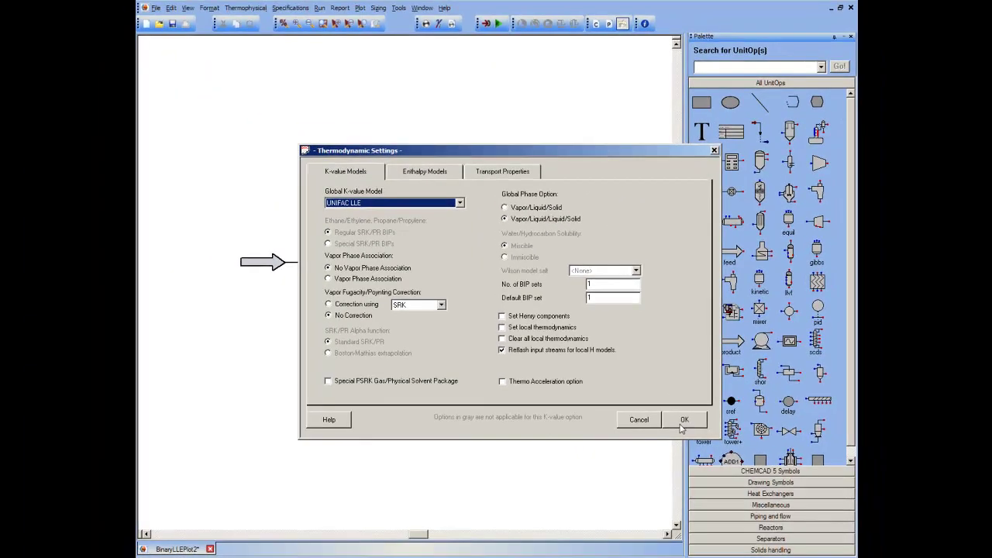
- Apply the UNIFAC LLE thermodynamic settings and start a new Binary LLE plot
click(682, 423)
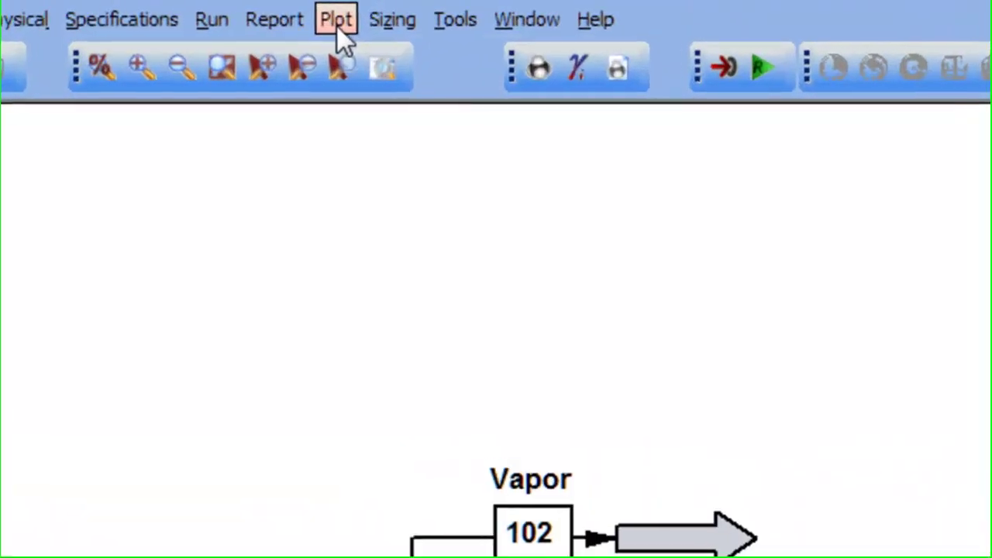
click(360, 9)
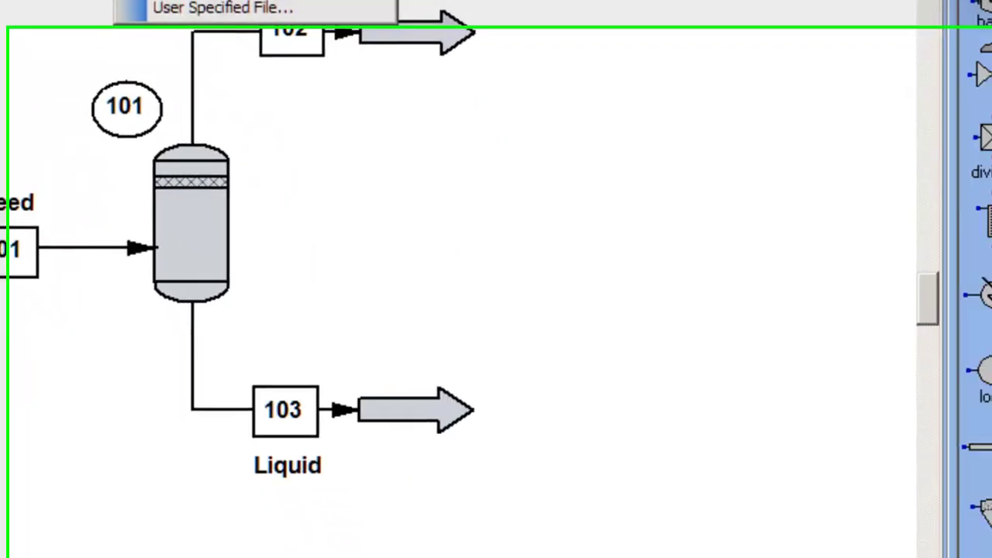
click(403, 93)
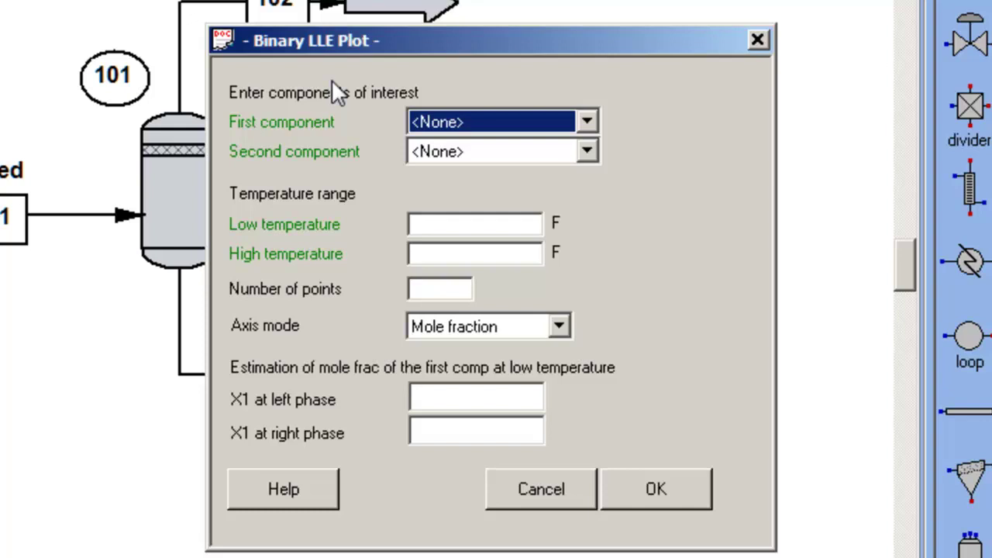
- Set Water as the first component and Isoprene as the second
click(587, 122)
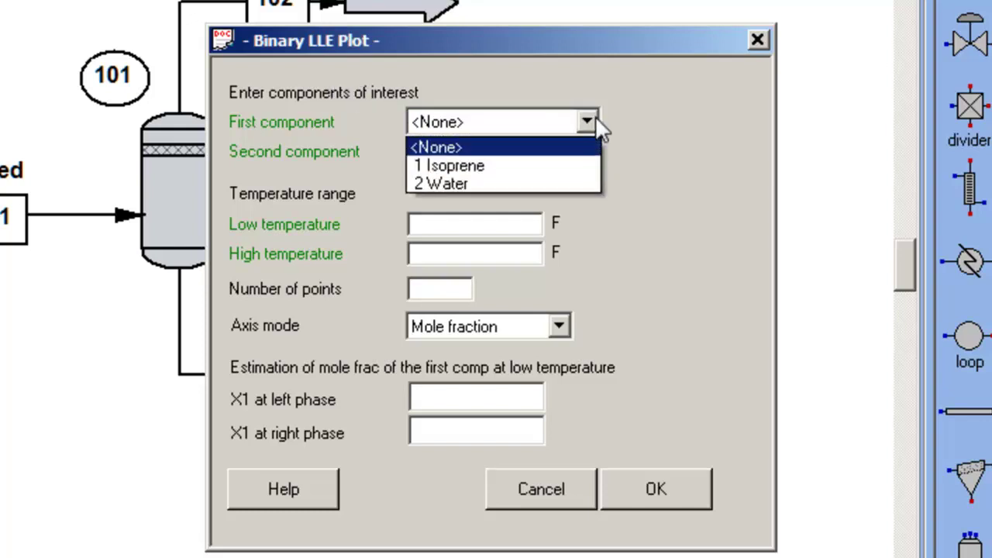
click(507, 184)
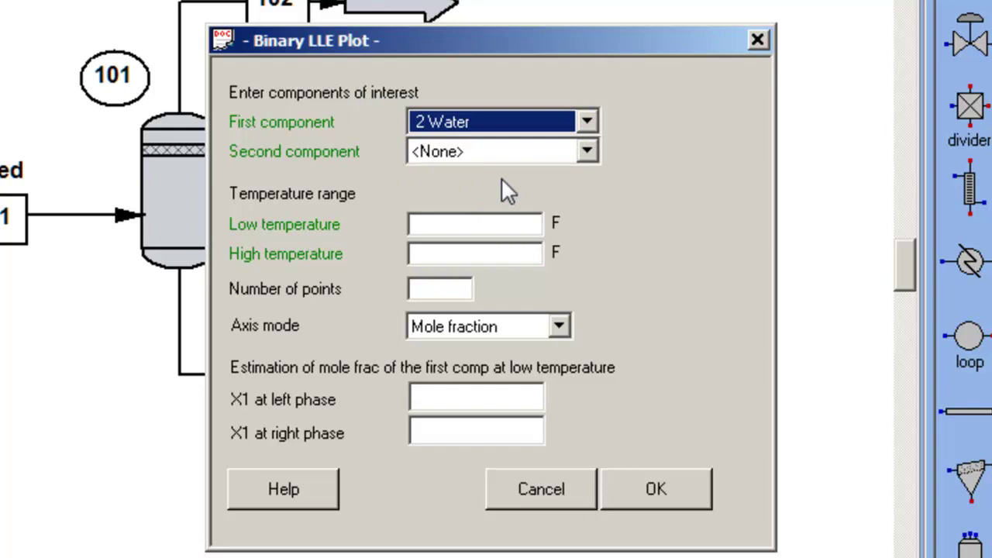
click(586, 153)
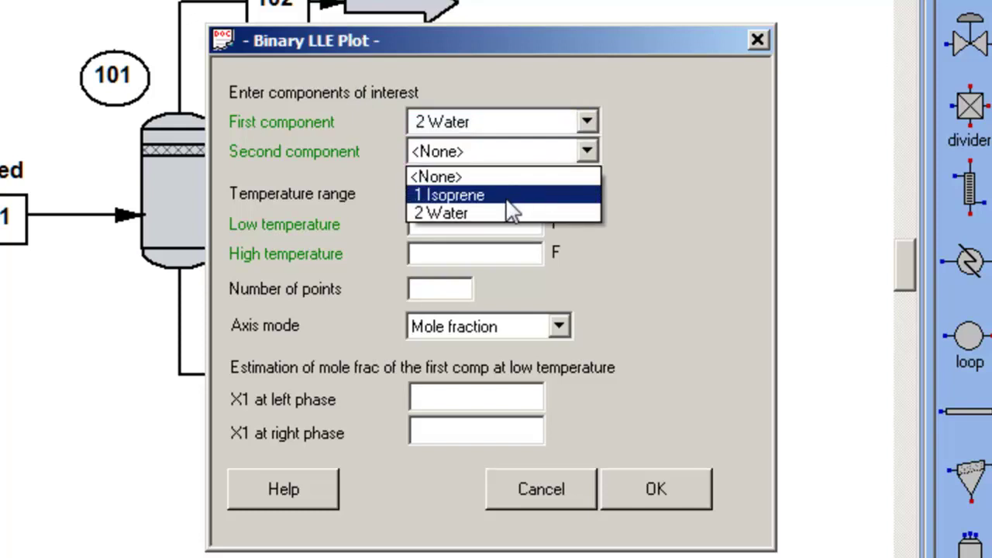
click(508, 196)
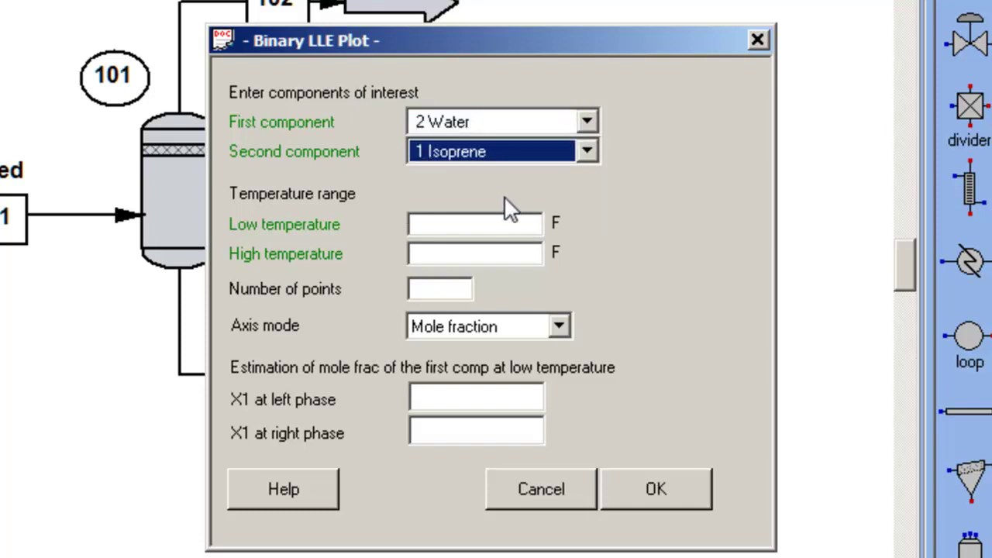
- Set the temperature range 90 to 130 with 9 points and a weight-fraction axis
click(440, 221)
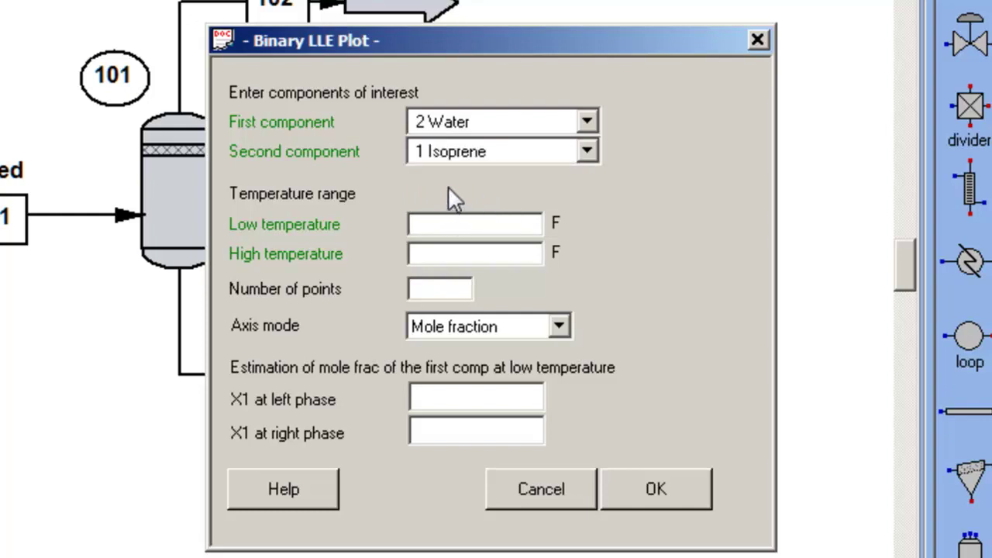
text(90)
click(427, 250)
text(130)
click(435, 287)
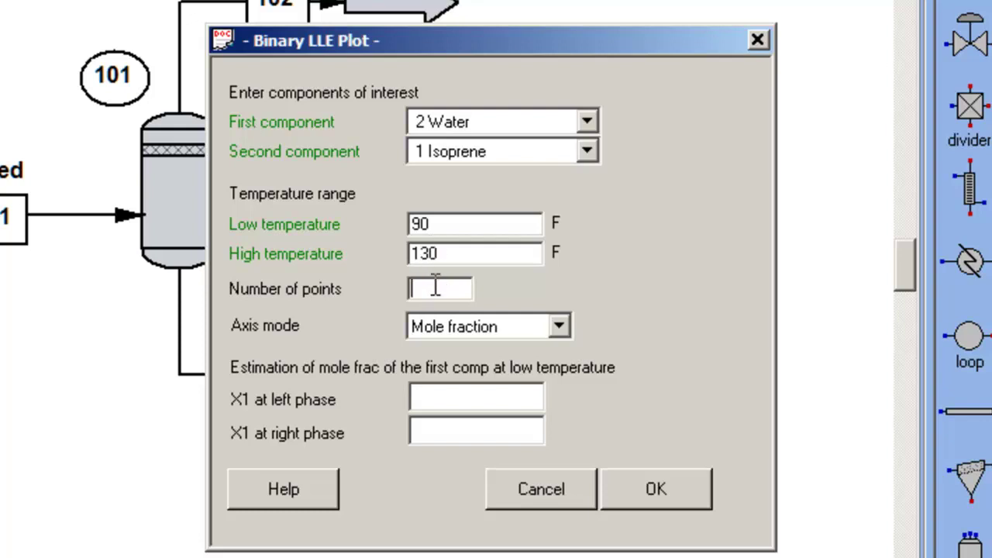
text(9)
click(558, 325)
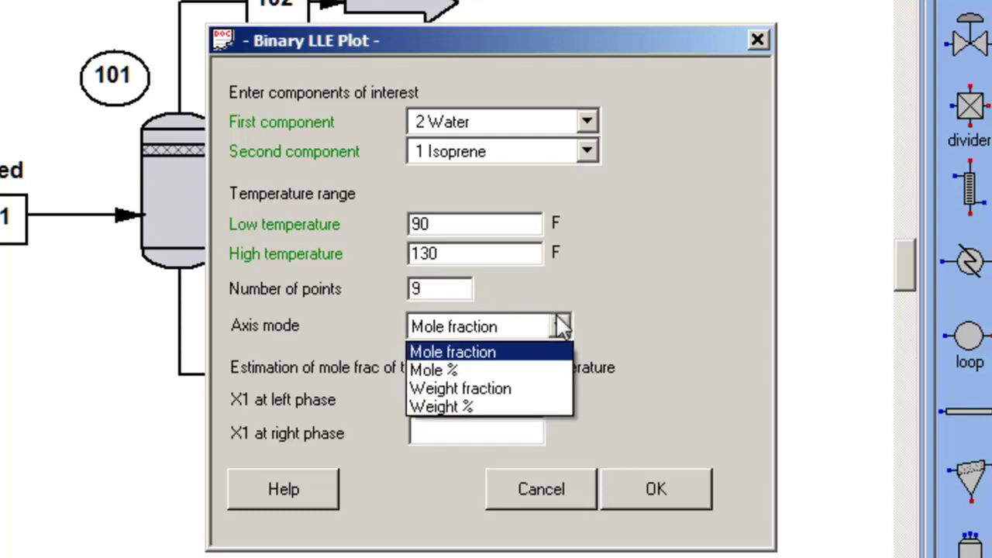
click(527, 395)
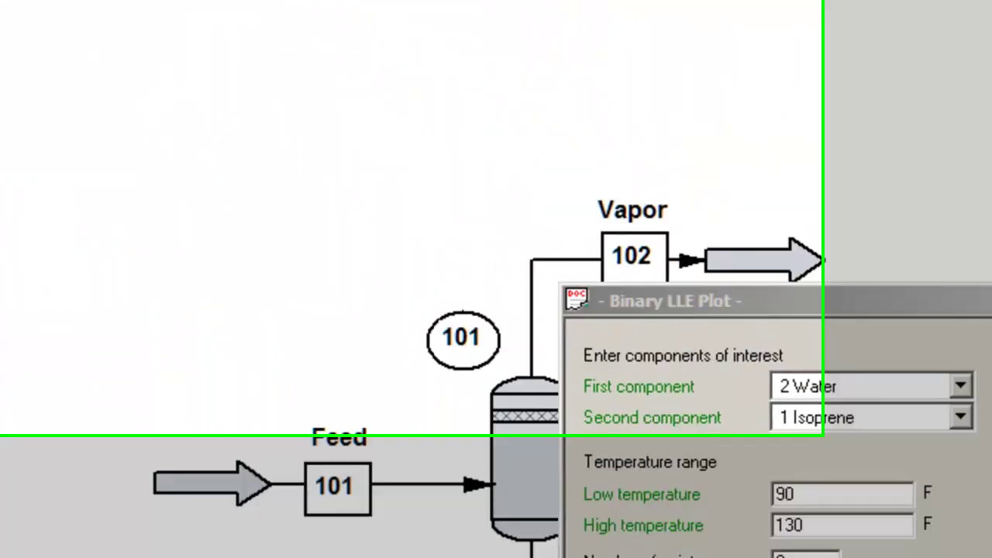
- Run the Water/Isoprene LLE calculation and view its ChartA5 temperature chart
click(649, 493)
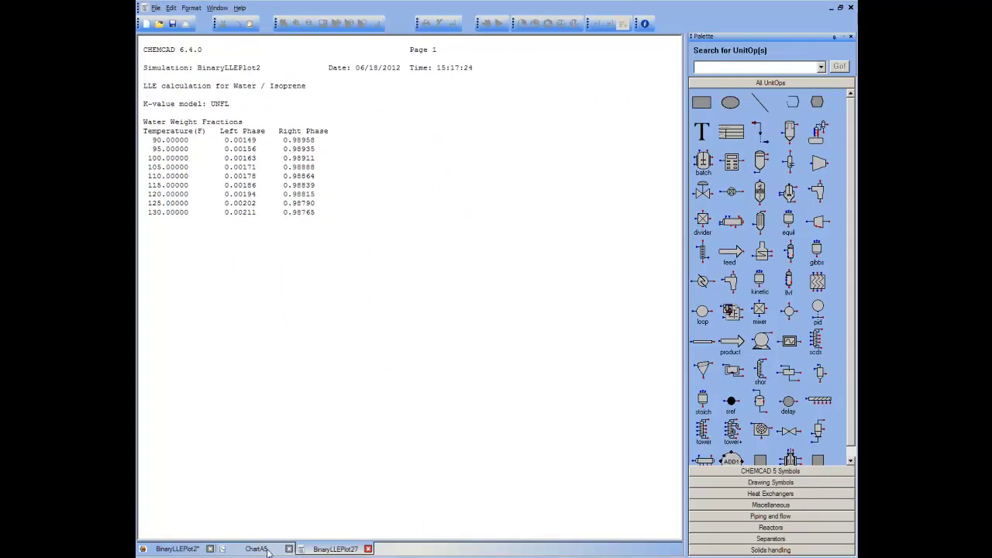
click(266, 549)
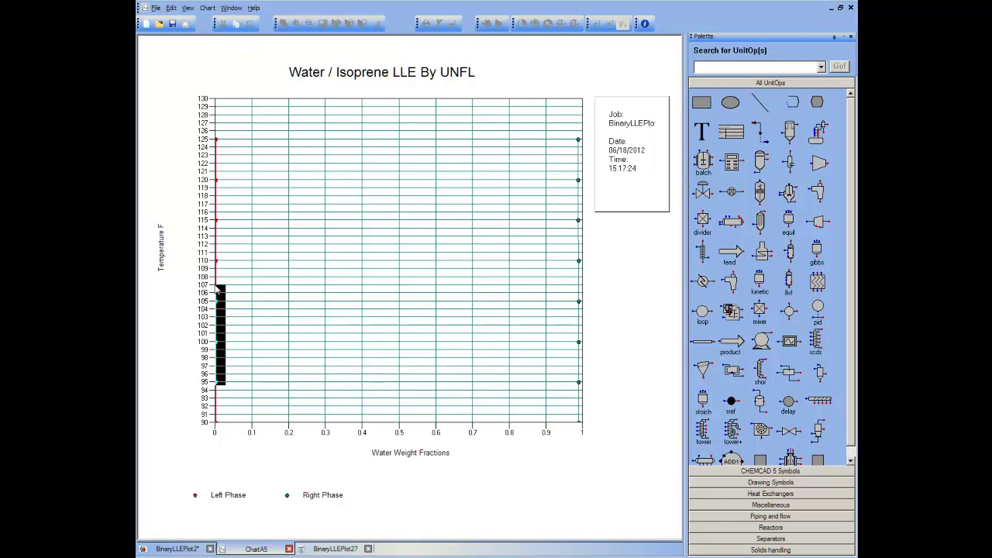
- Zoom in on the low water-fraction points near 95–107 °F, zoom back out, and close the chart
drag(218, 289, 220, 288)
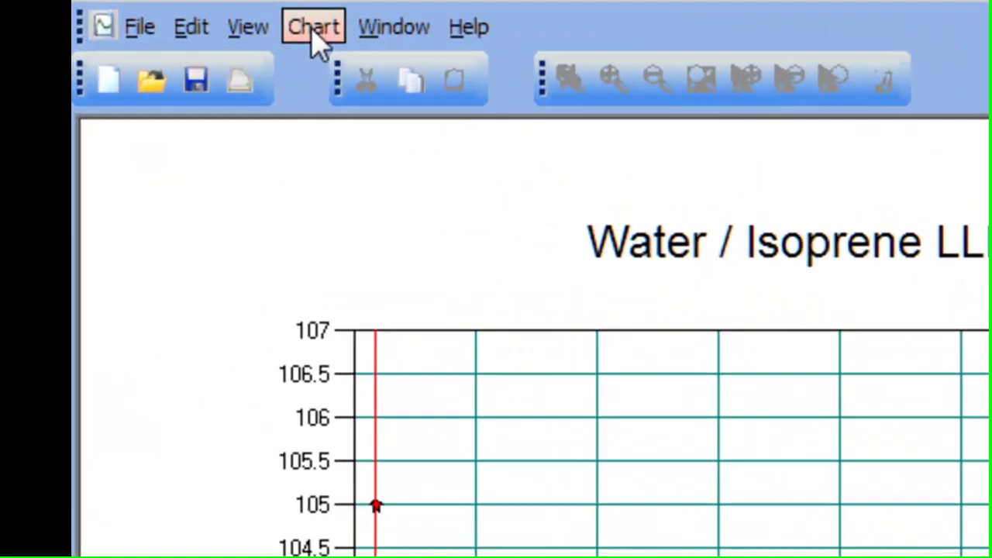
click(242, 15)
click(336, 121)
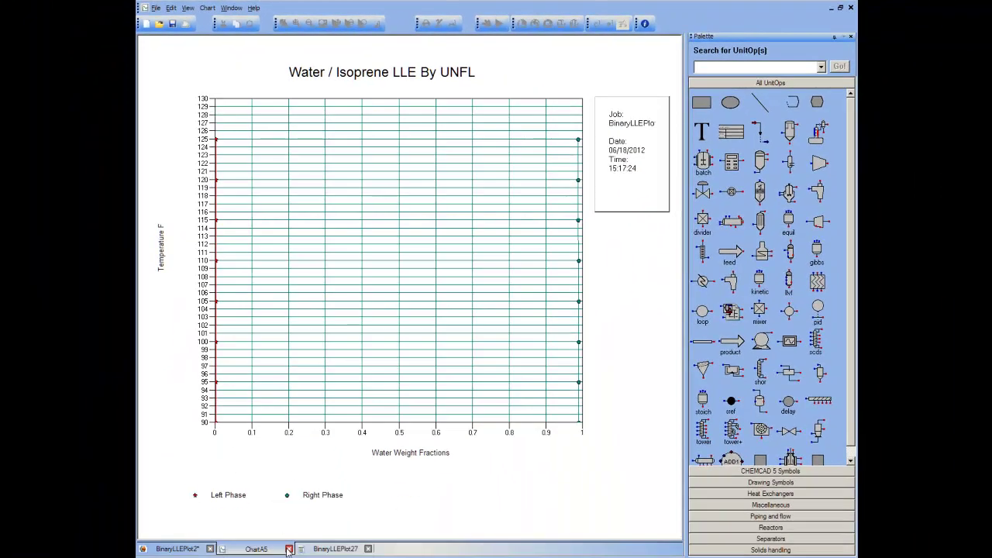
click(288, 548)
click(288, 549)
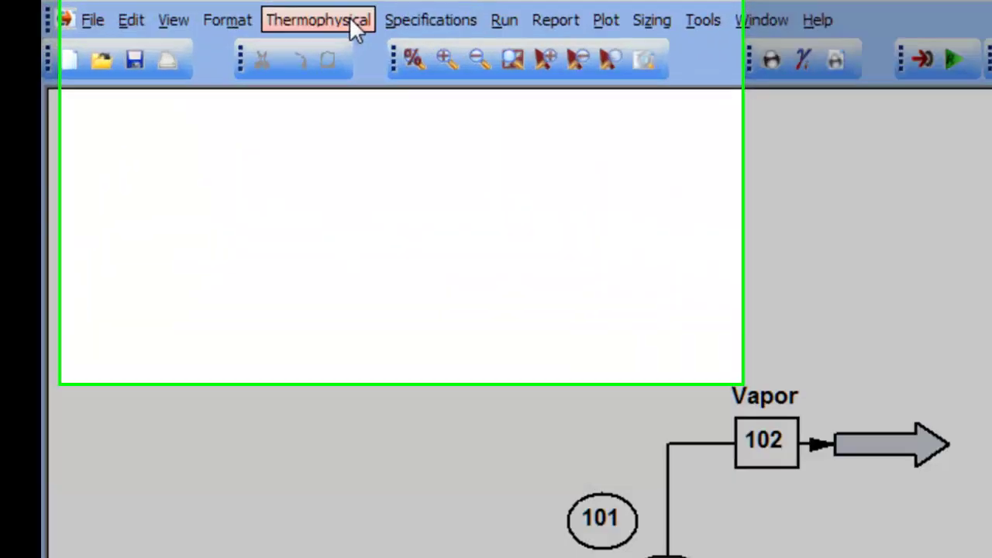
click(257, 9)
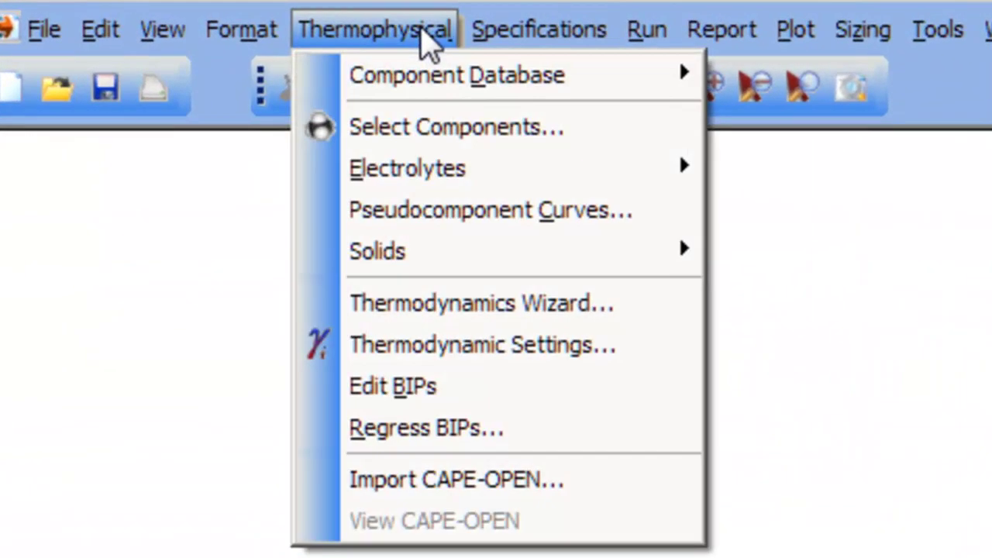
click(428, 347)
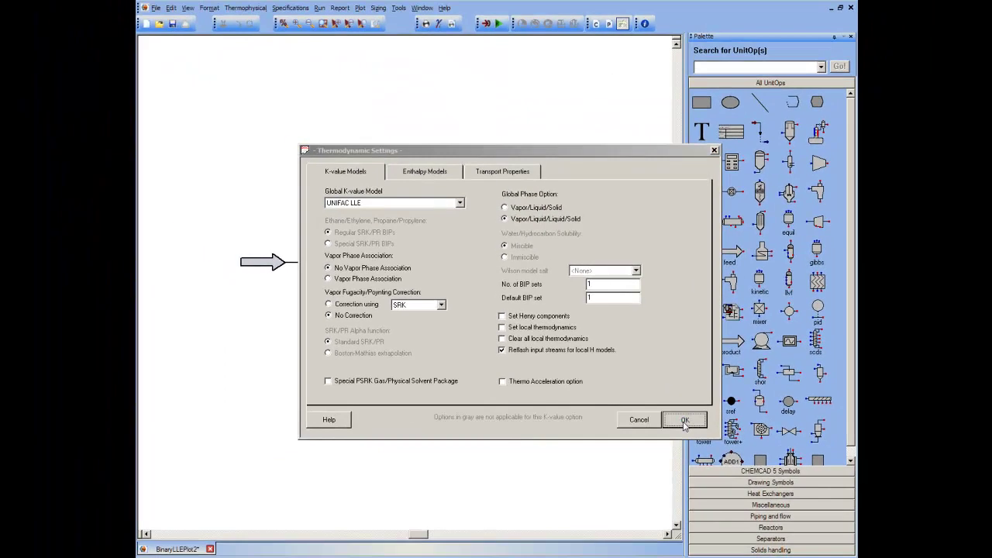
click(684, 420)
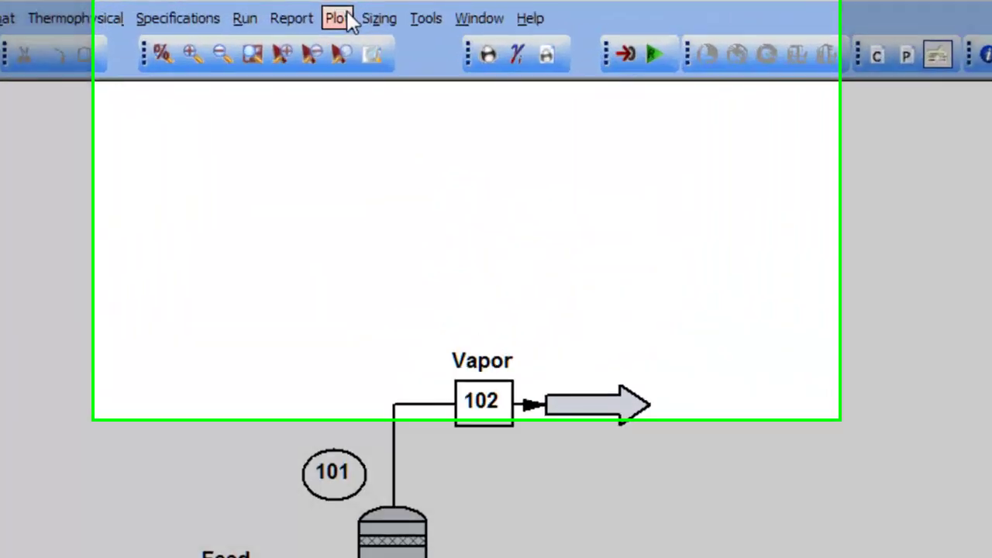
- Rerun the Binary LLE plot for Water/Isoprene keeping the previous 90–130 F, 9-point inputs
click(347, 17)
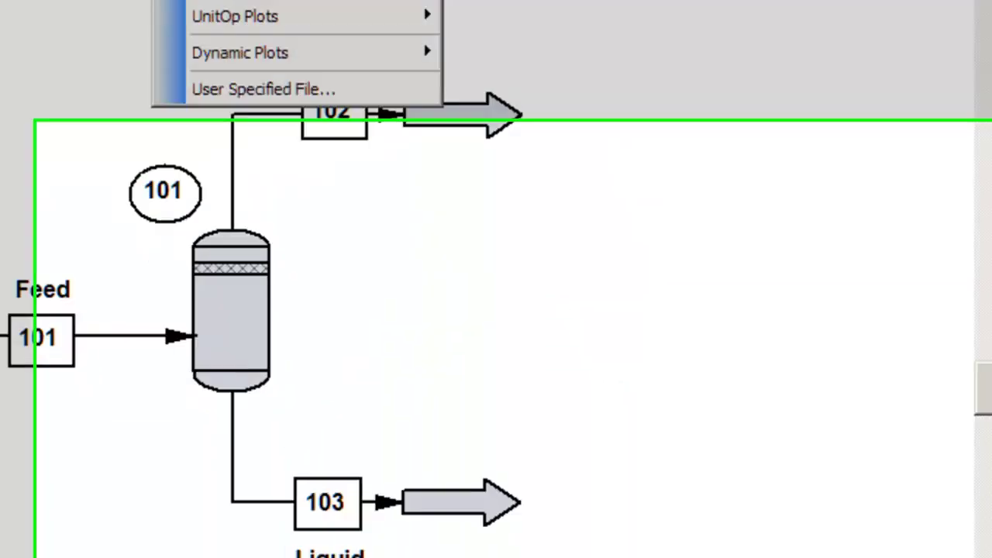
click(326, 87)
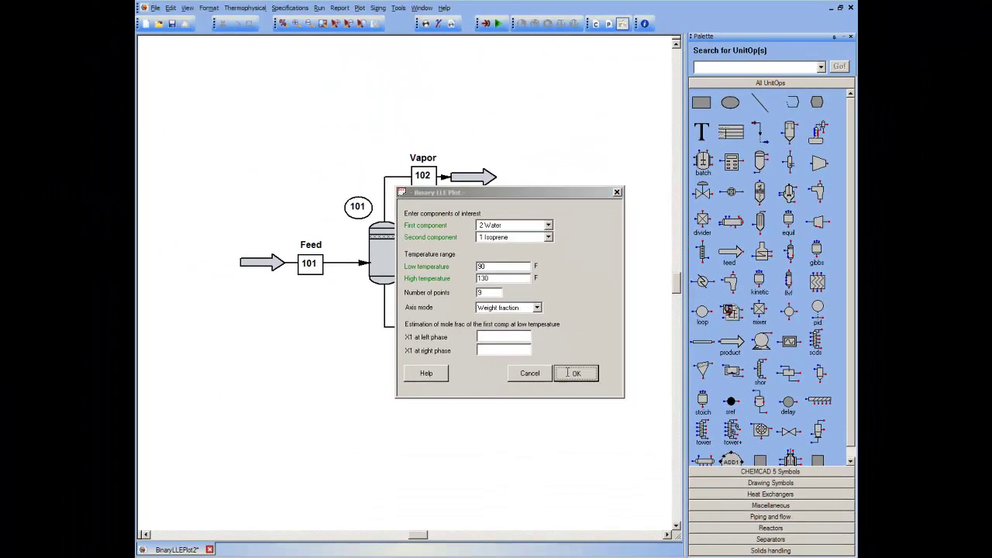
click(576, 373)
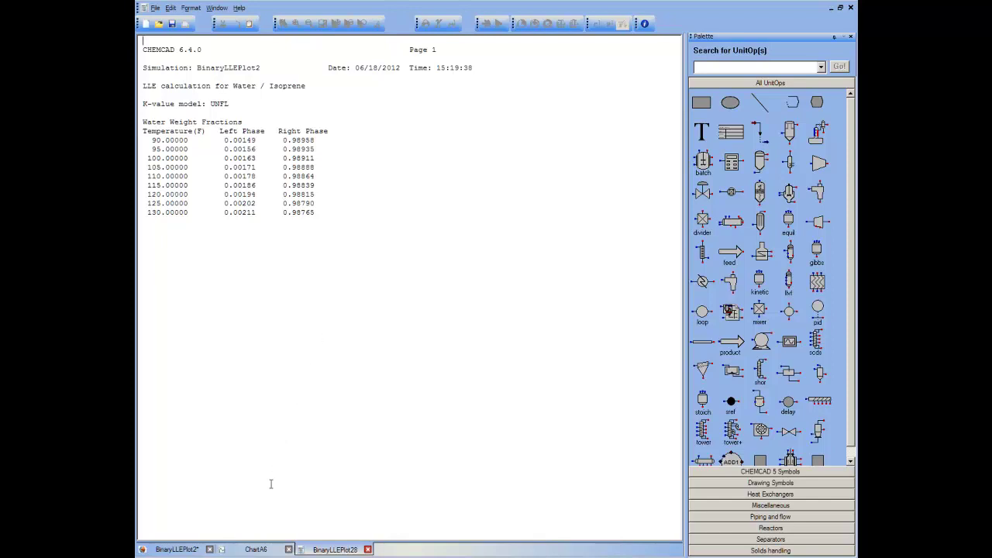
- Show the new ChartA6 Water/Isoprene LLE chart against weight fraction
click(256, 549)
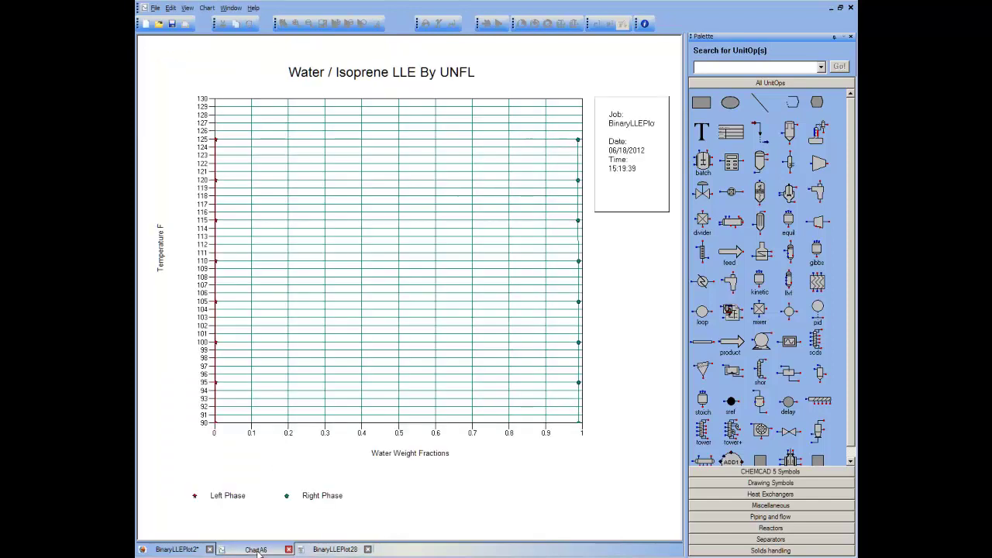